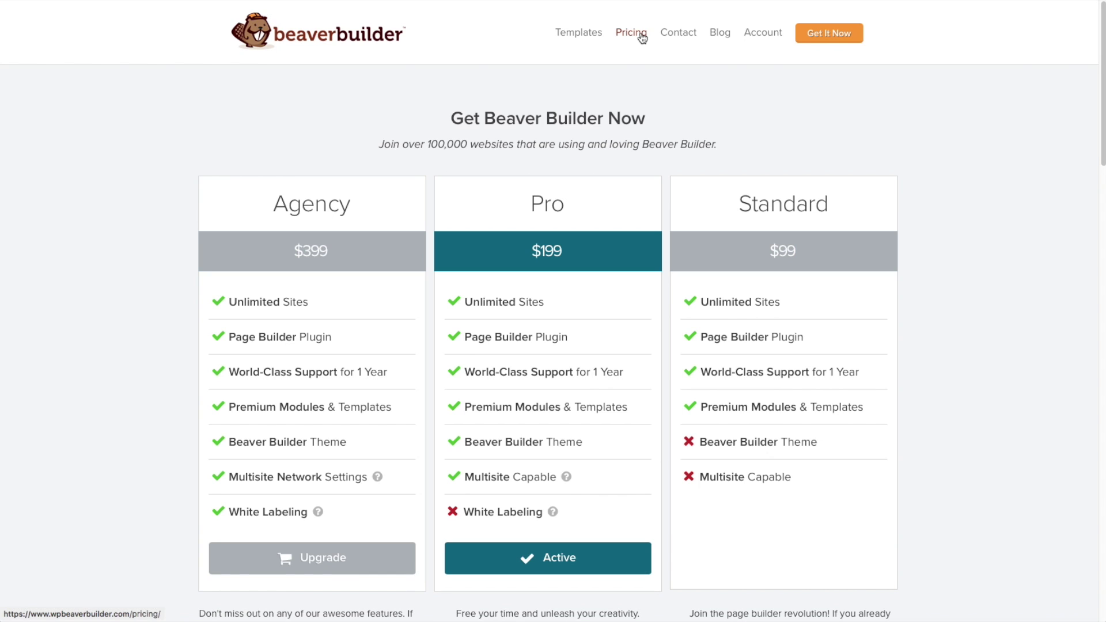
- Open Downloads & Orders under Account on the Beaver Builder site, then return to the WordPress dashboard
mouse_move(759, 30)
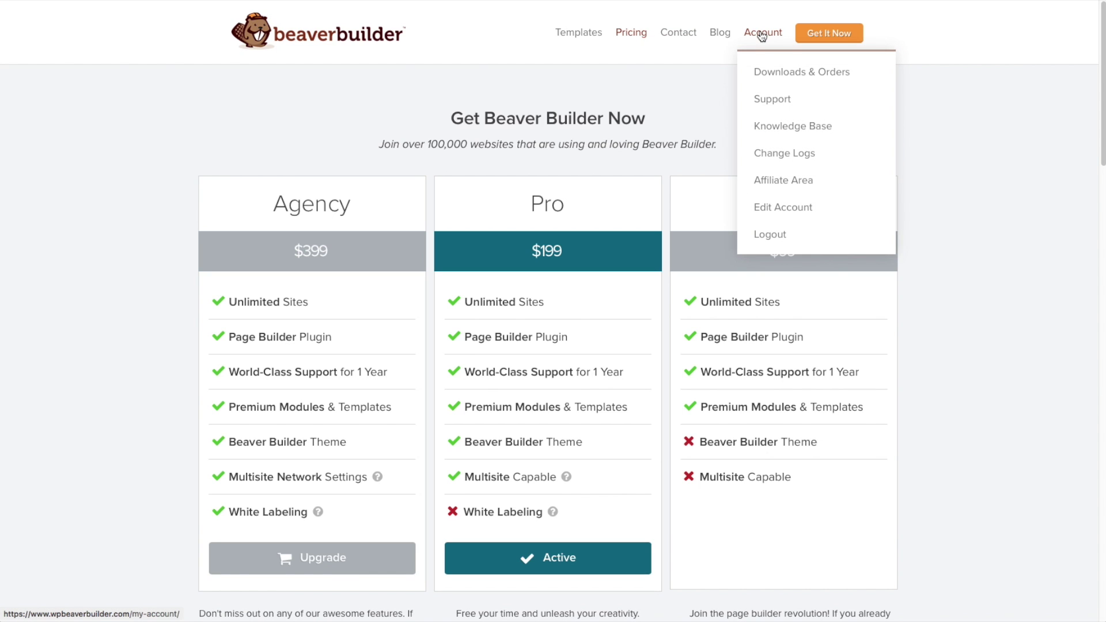
click(783, 77)
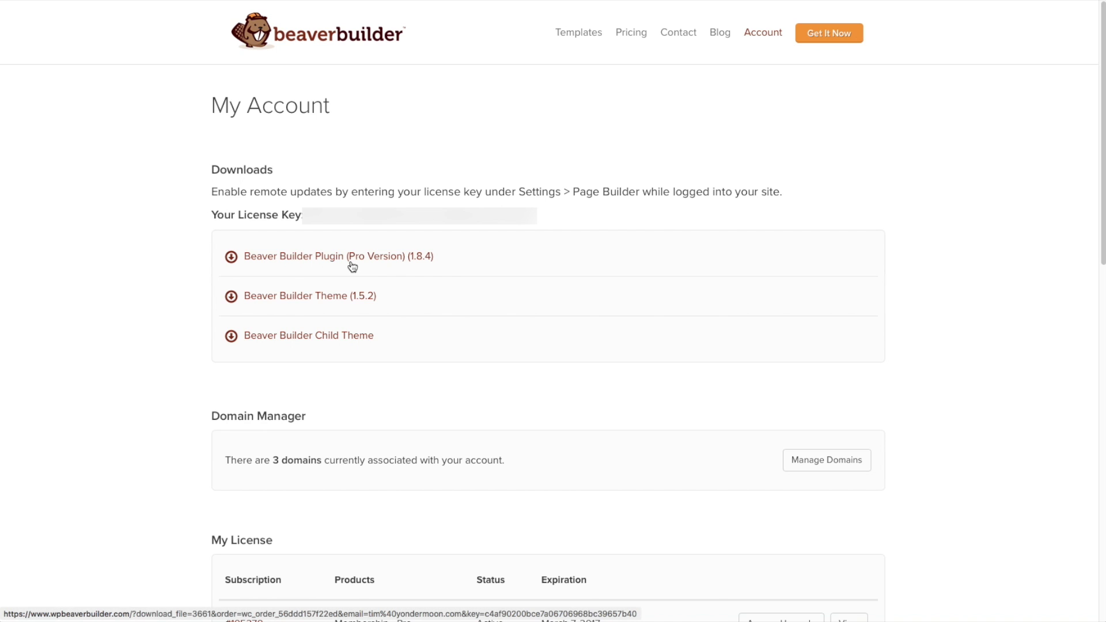
click(716, 2)
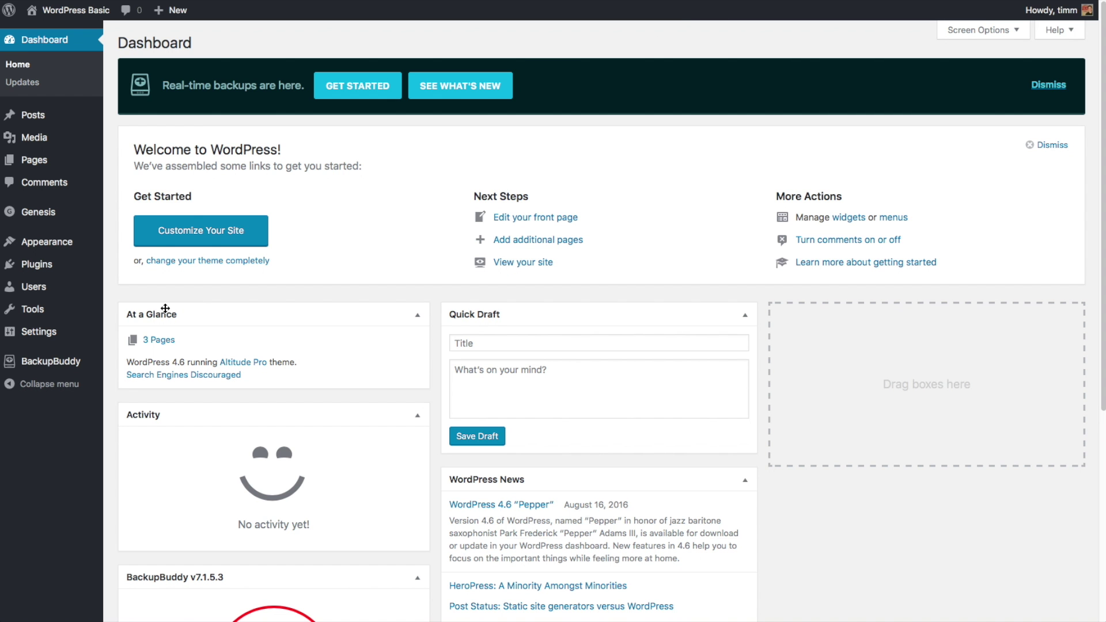
- Upload beaver-builder.zip as a new plugin, install it, and activate Beaver Builder
mouse_move(60, 269)
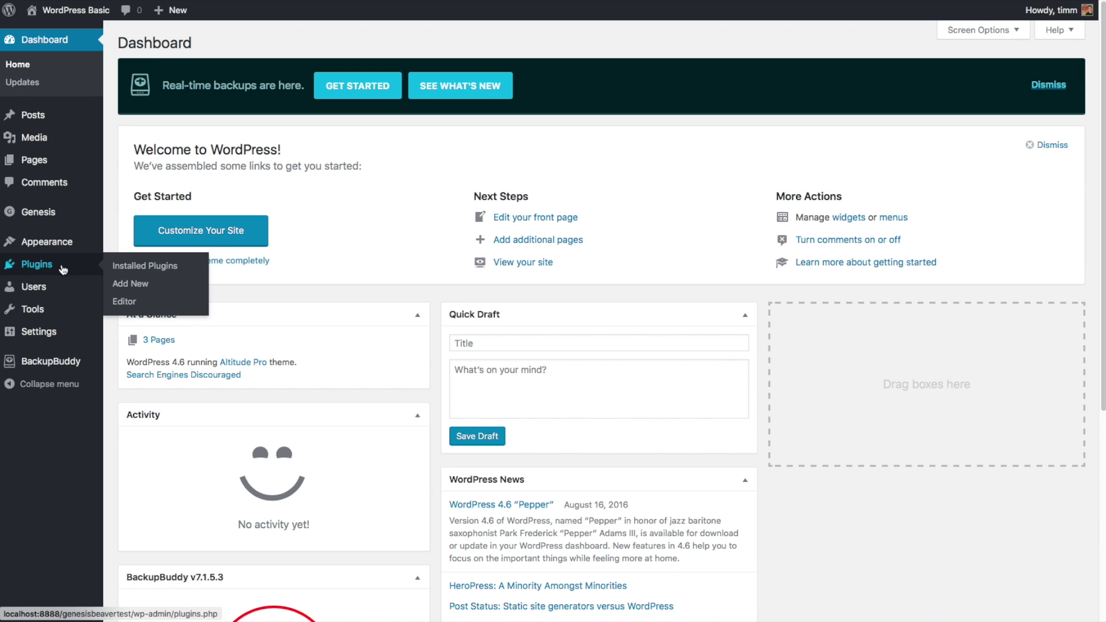
click(117, 285)
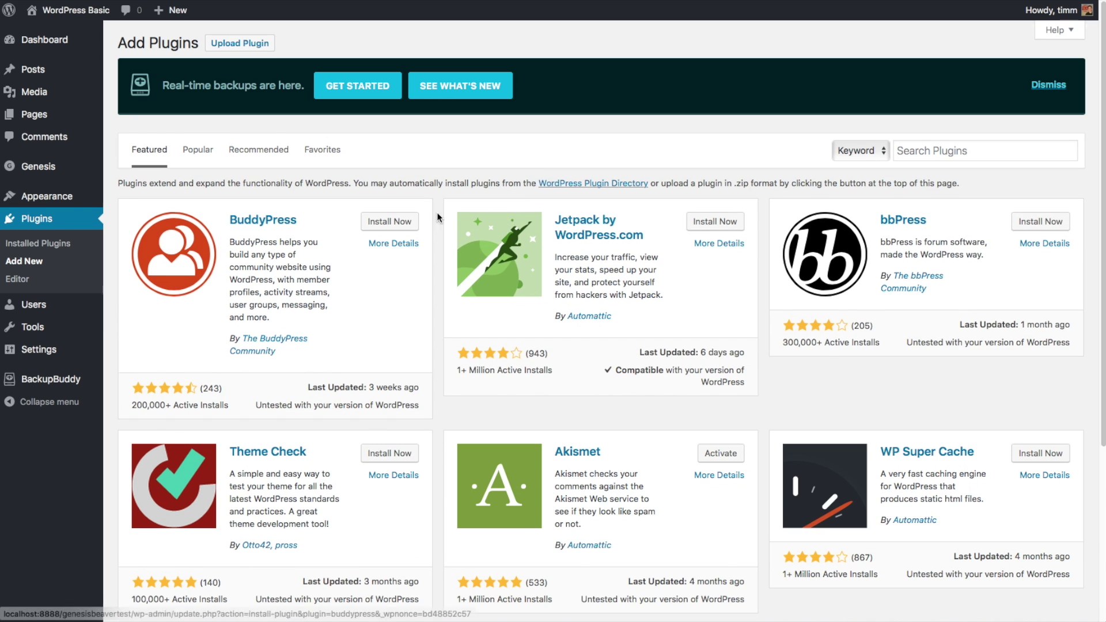
click(242, 46)
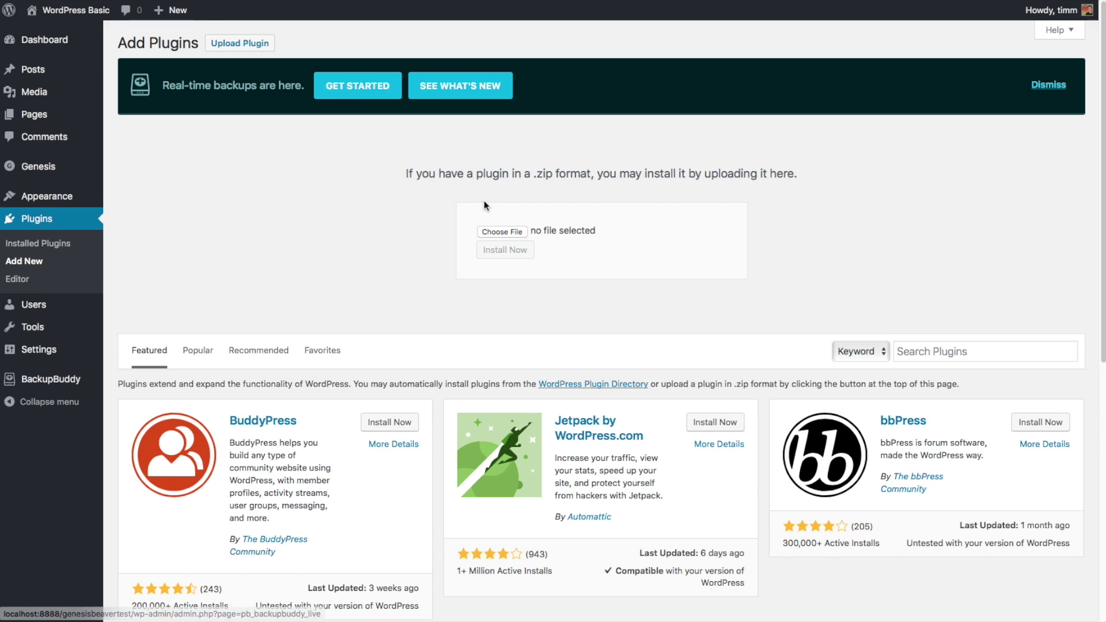
click(501, 231)
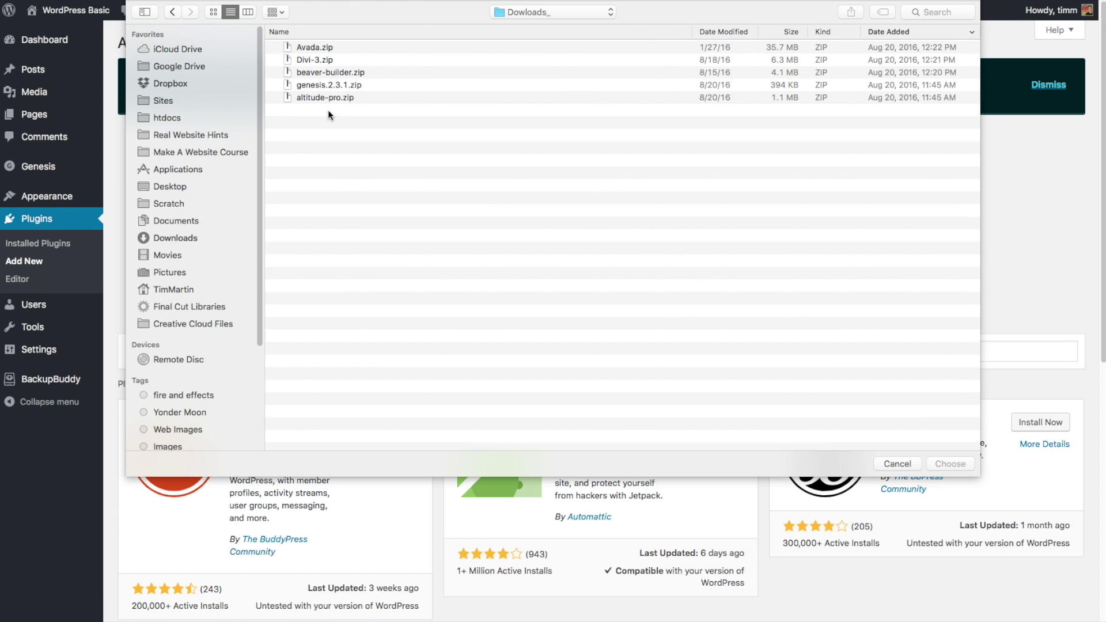
double_click(331, 70)
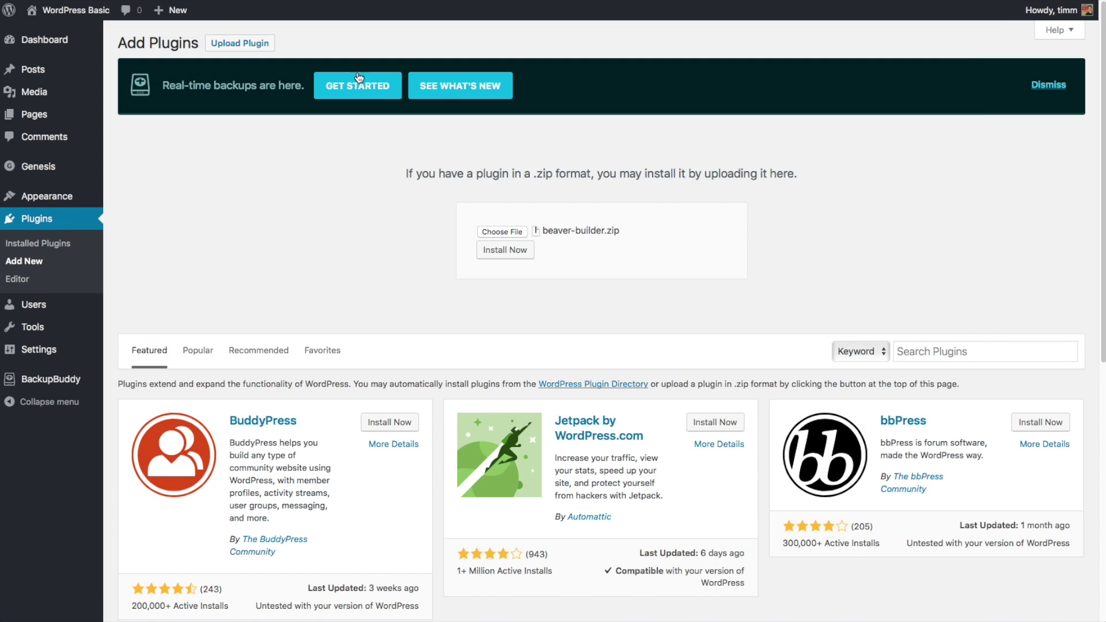
click(498, 258)
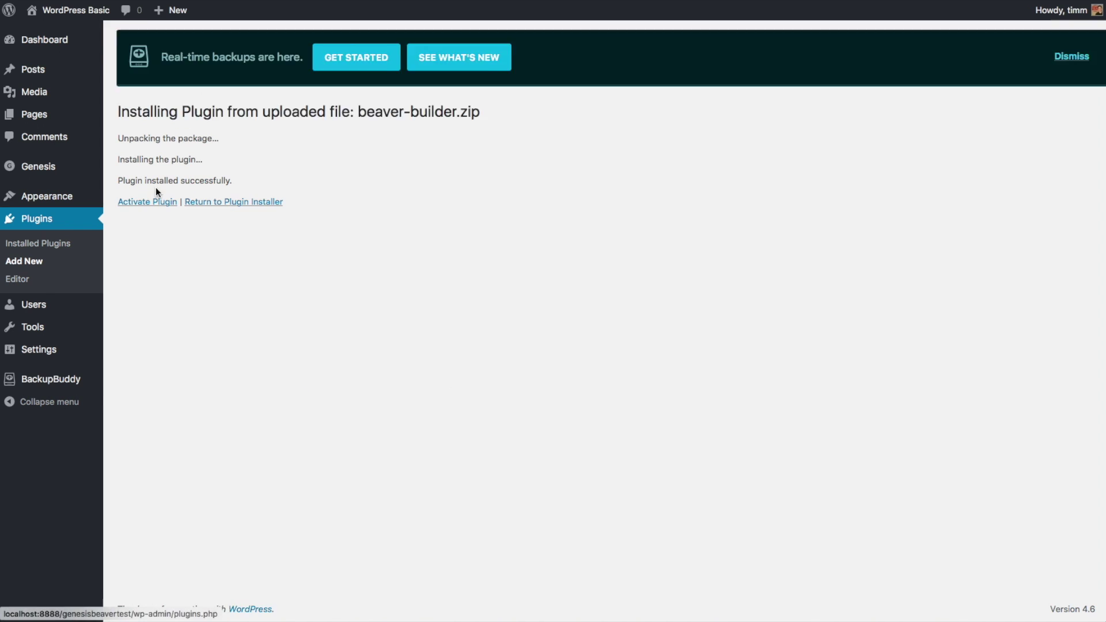
click(153, 194)
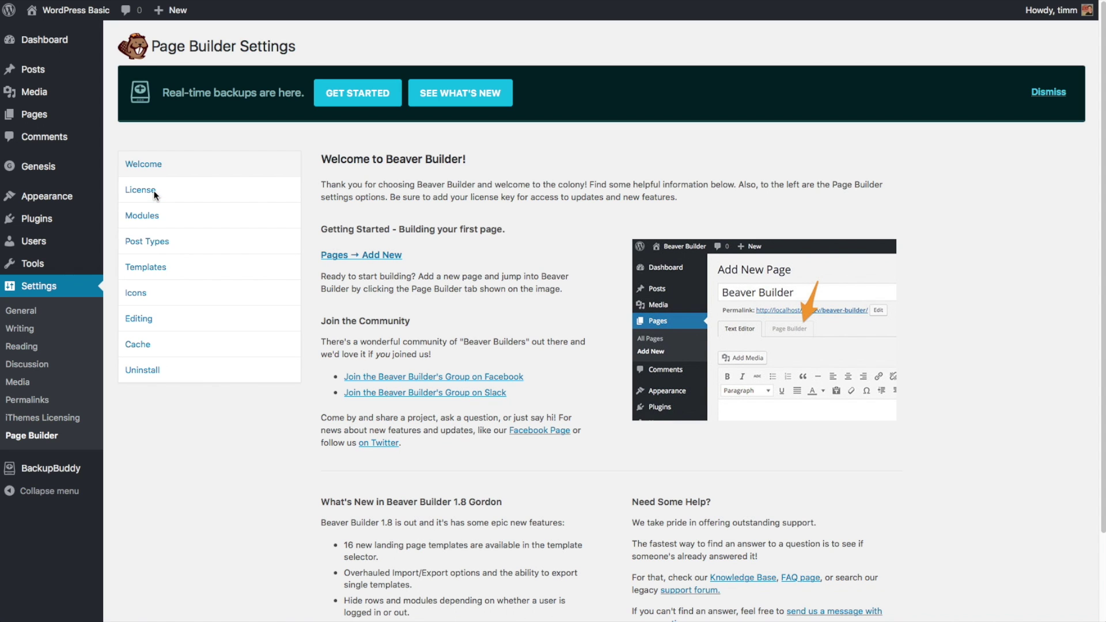
- Open the 'Make a site with Avada' page in Page Builder and look over its Zen Life layout
click(51, 123)
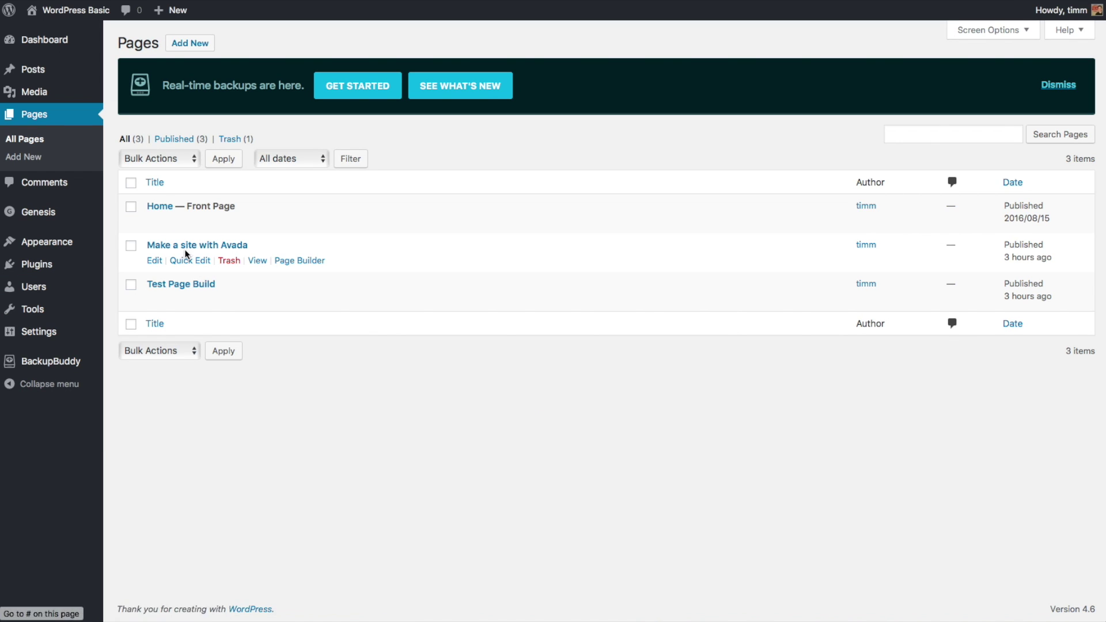
click(300, 260)
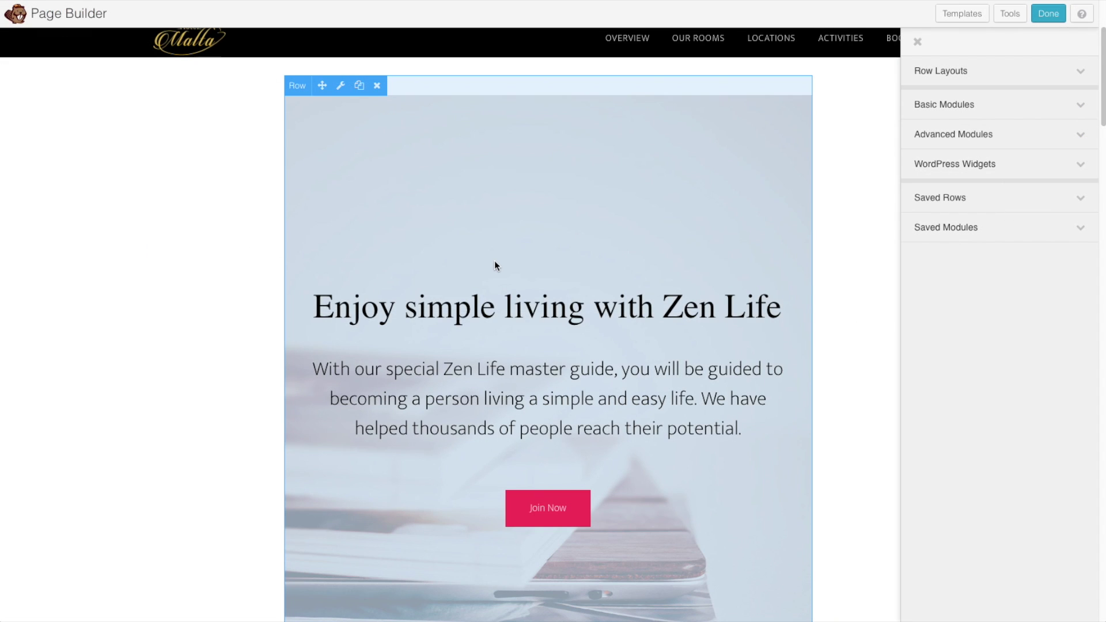
scroll(494, 266, down, 7)
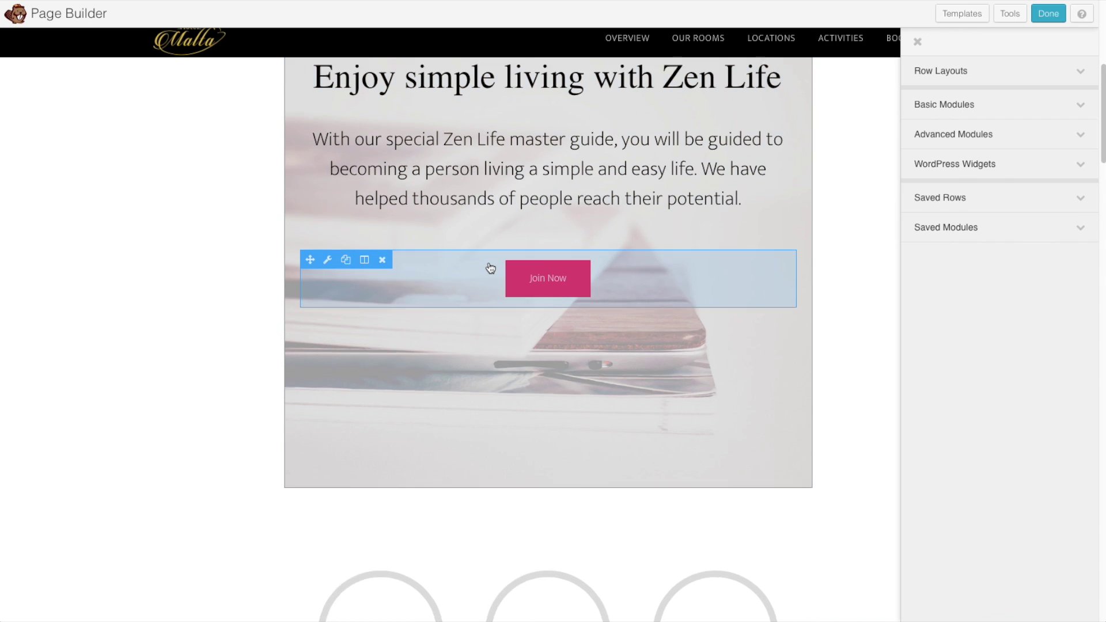
scroll(487, 265, down, 5)
scroll(484, 271, up, 10)
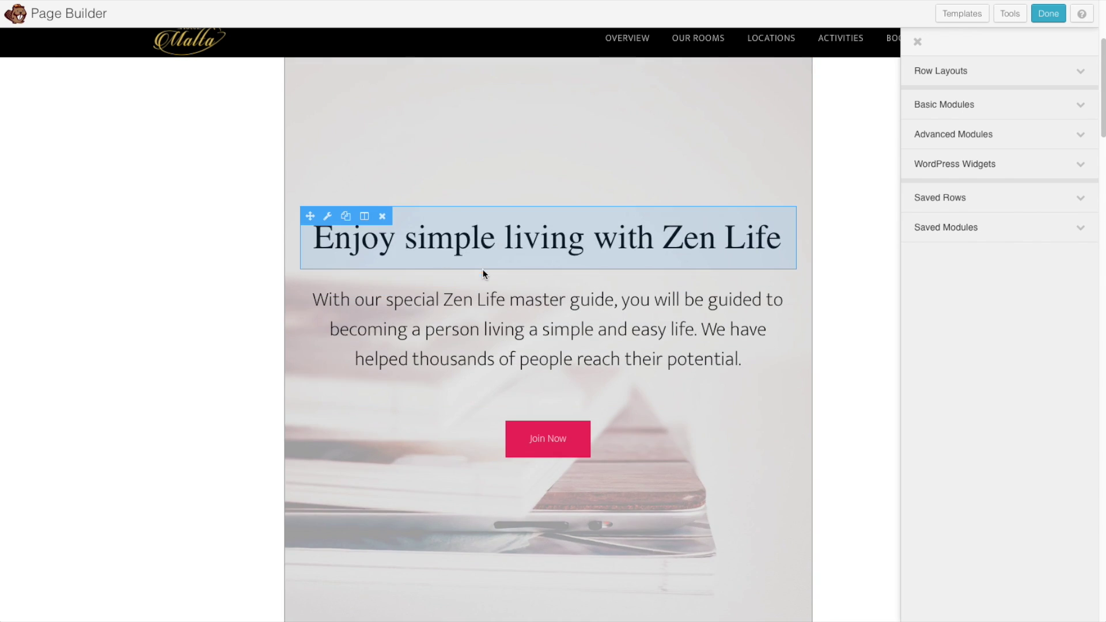
scroll(346, 352, up, 4)
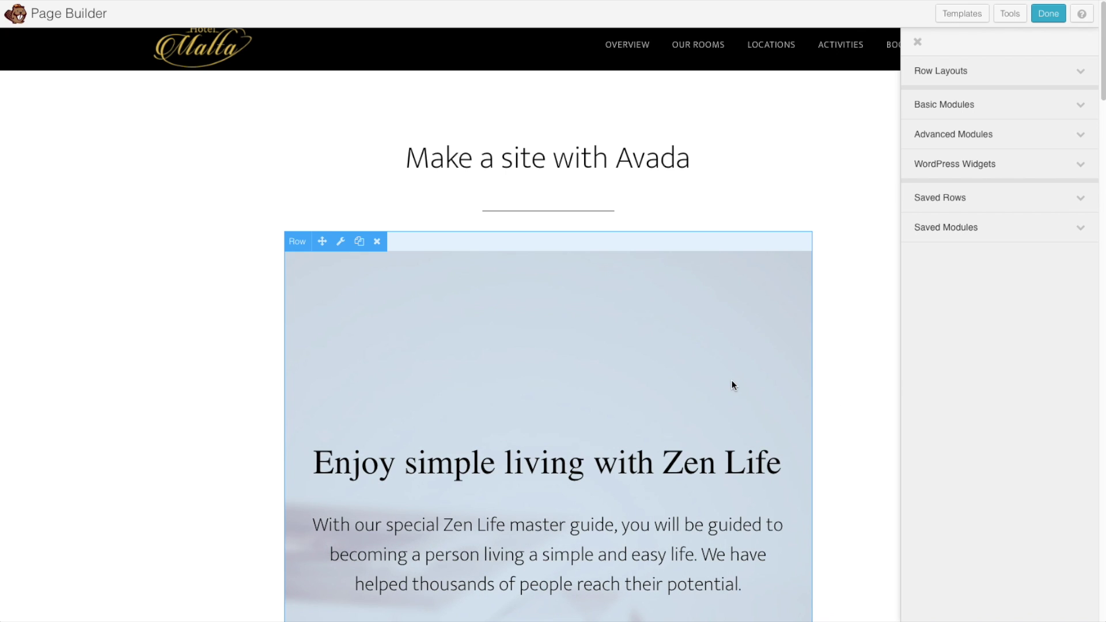
- Browse the layout templates without applying one, then save changes and exit the builder
click(947, 13)
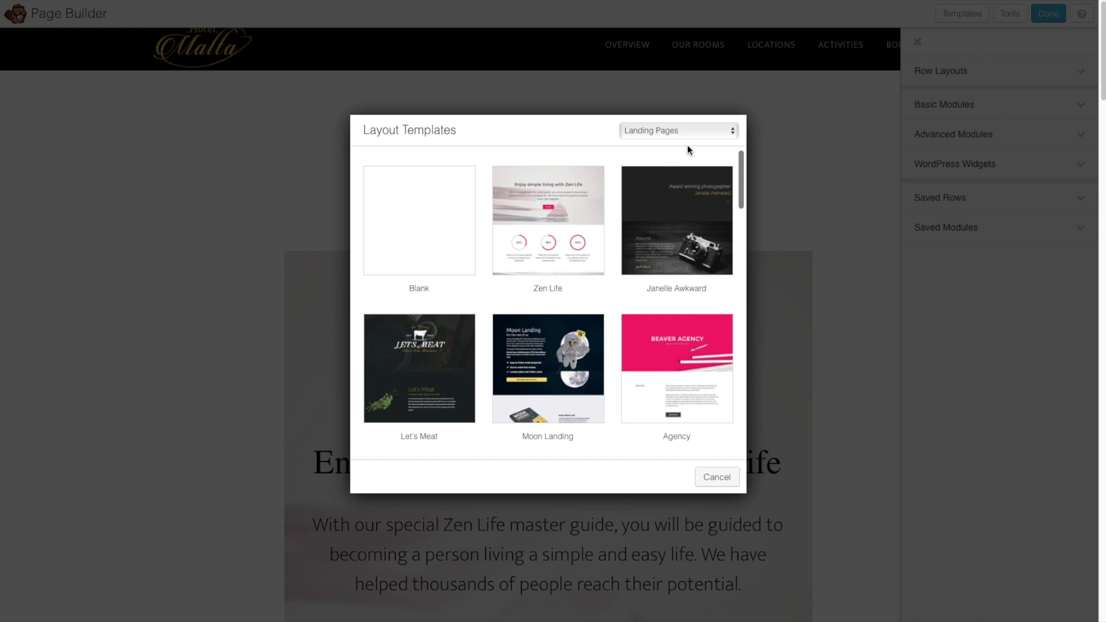
click(717, 477)
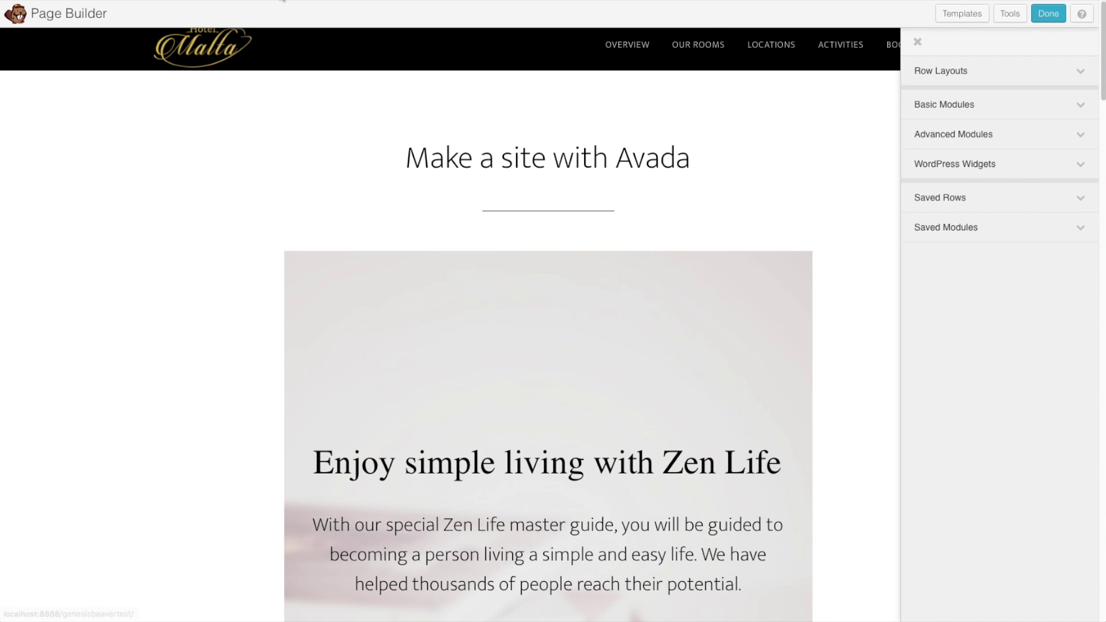
click(1048, 13)
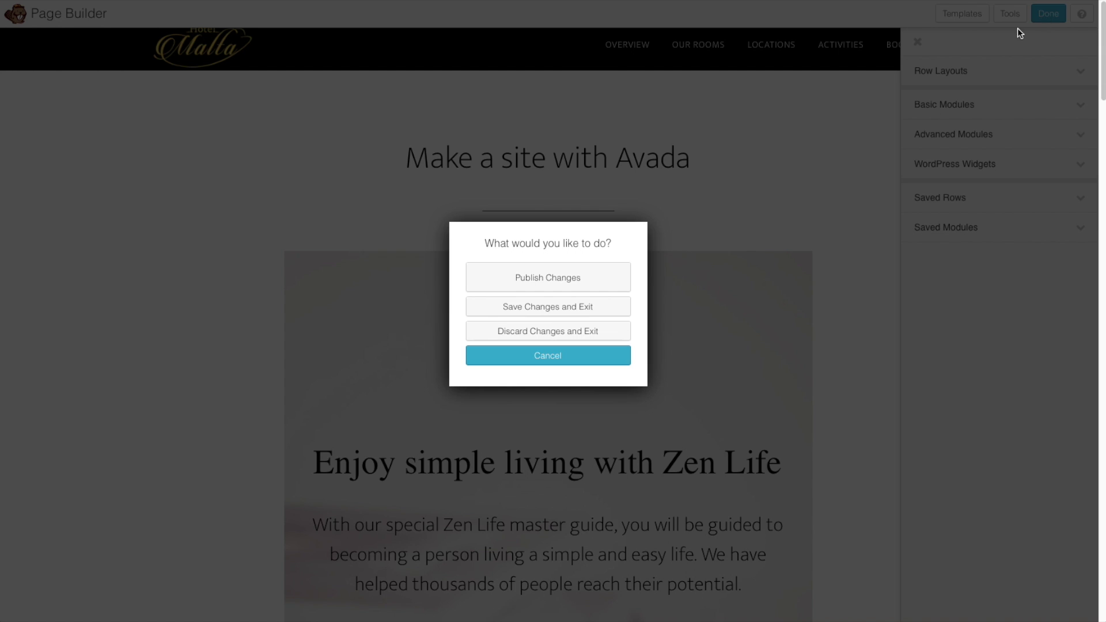
click(573, 309)
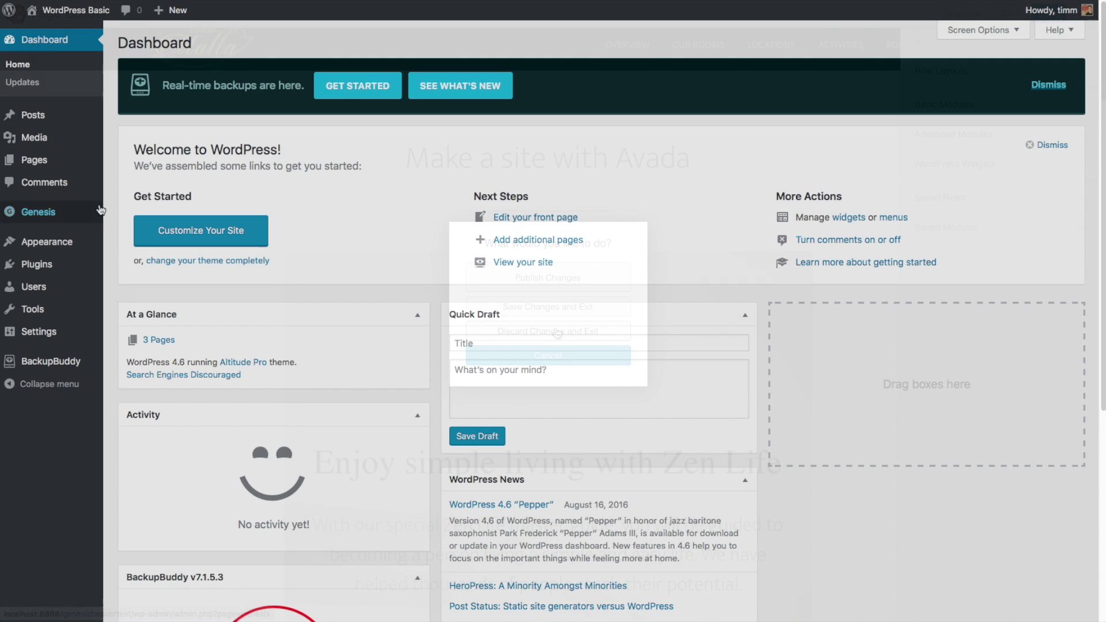
- Search the plugin directory for 'dambuster', then install and activate Genesis Dambuster
mouse_move(64, 287)
mouse_move(53, 266)
click(132, 284)
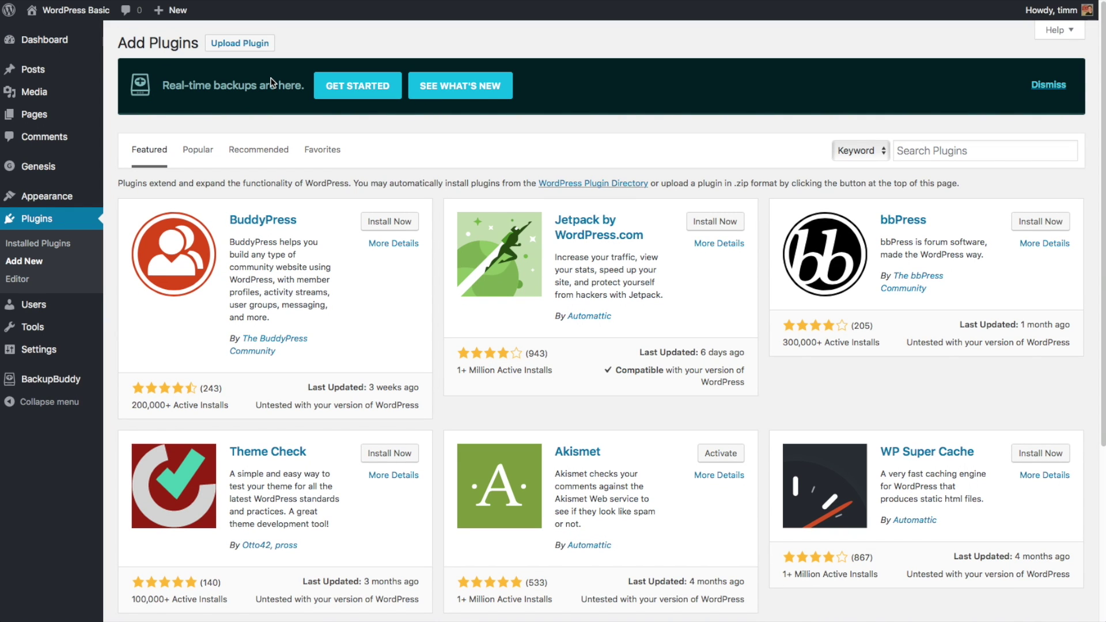
click(928, 152)
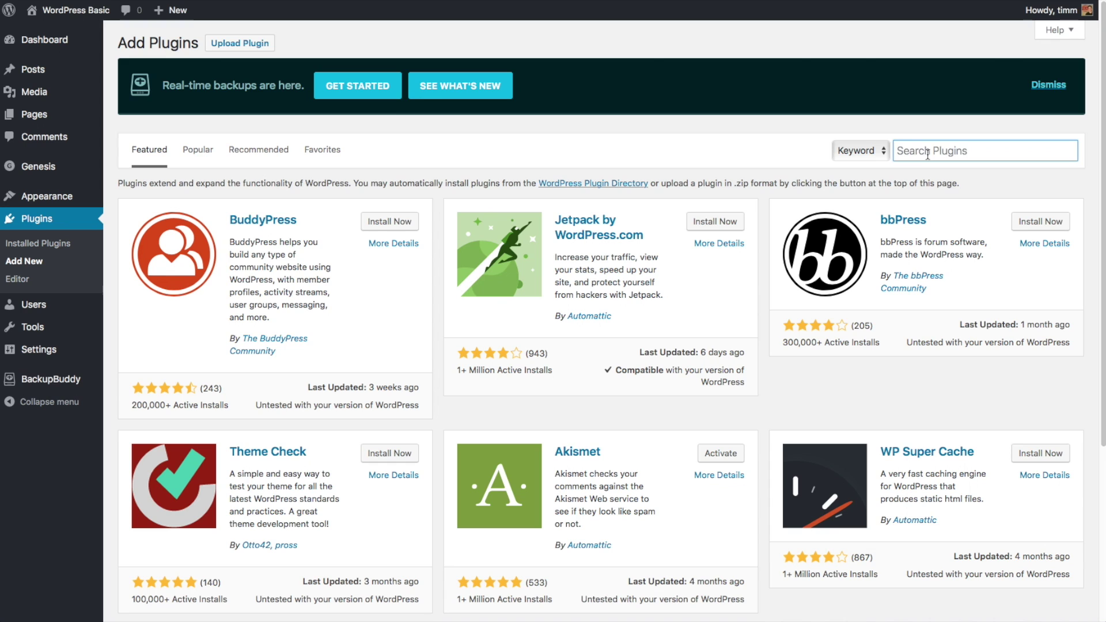
text(dama)
key(BackSpace)
text(buster)
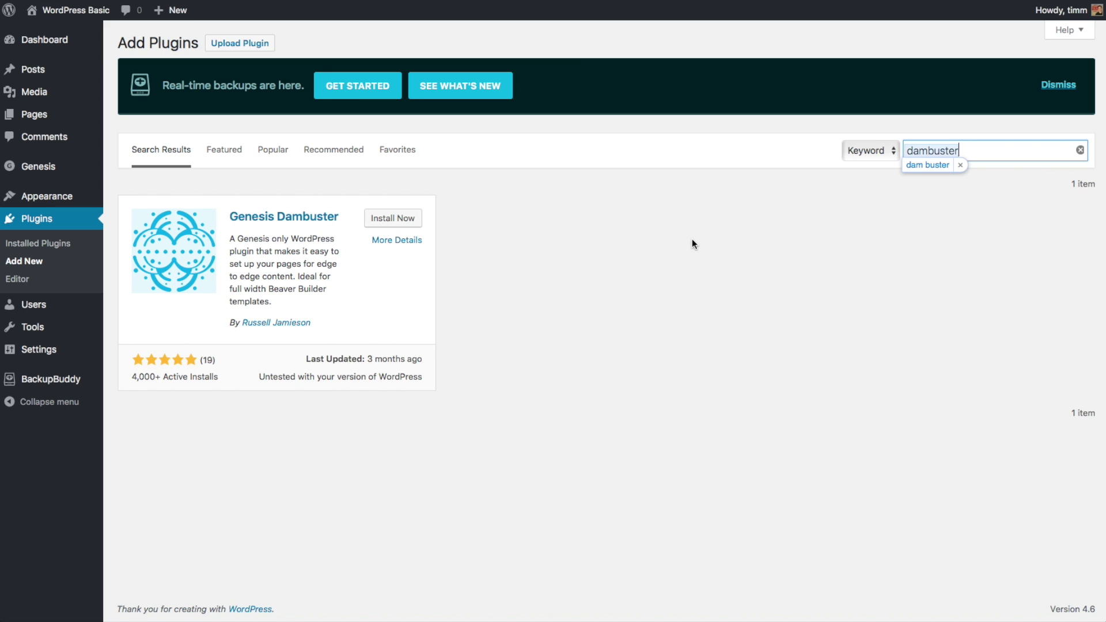
click(409, 220)
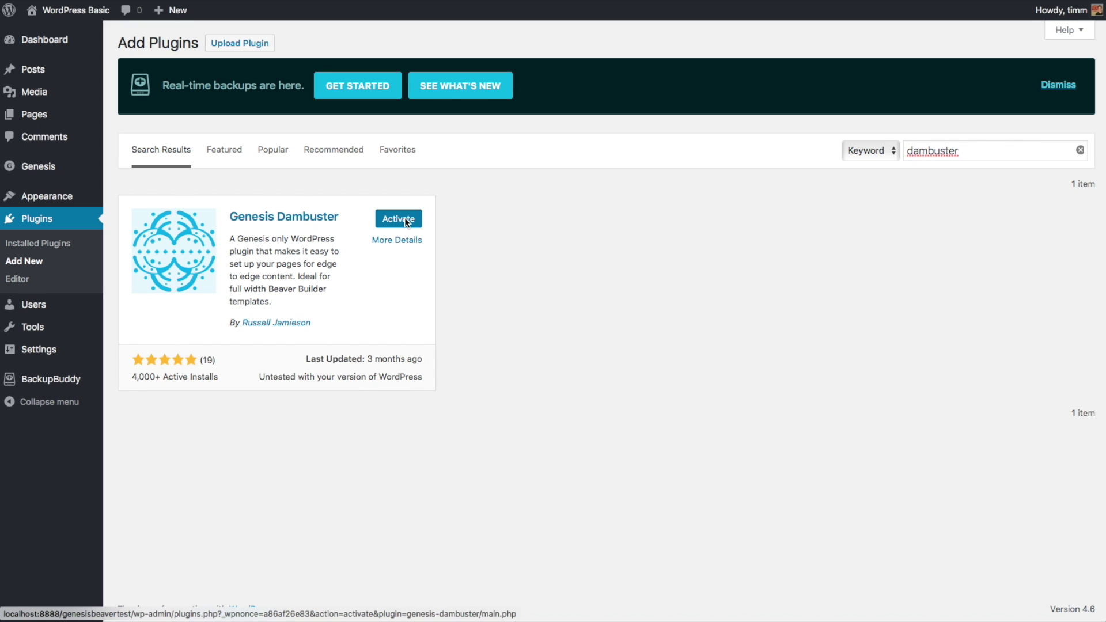
click(404, 218)
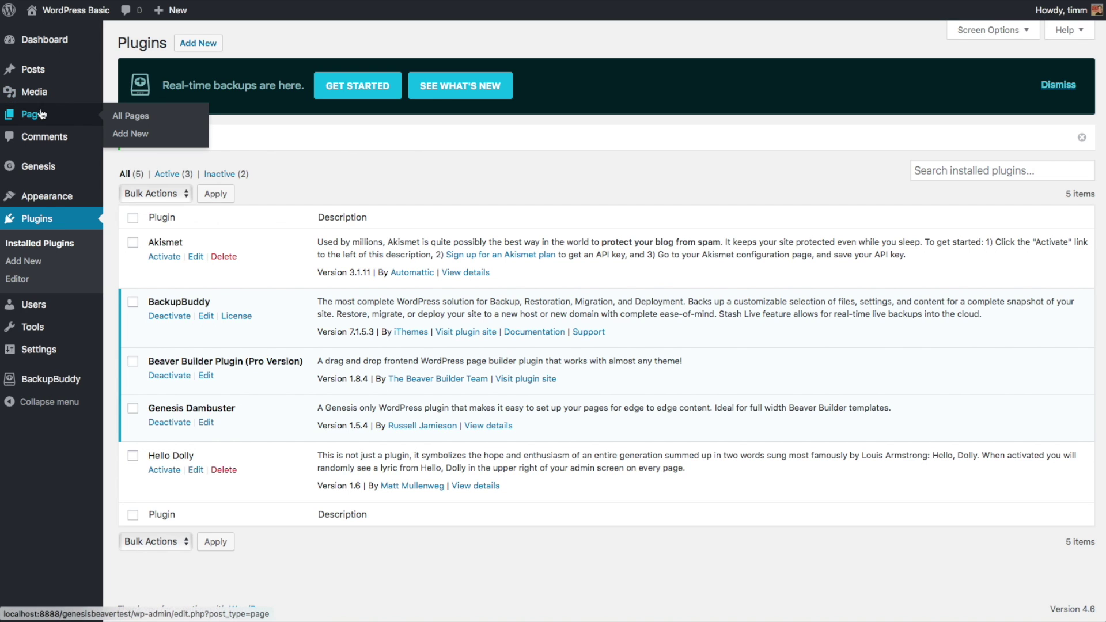
- Edit the 'Make a site with Avada' page and check the Genesis Dambuster template width options
click(140, 116)
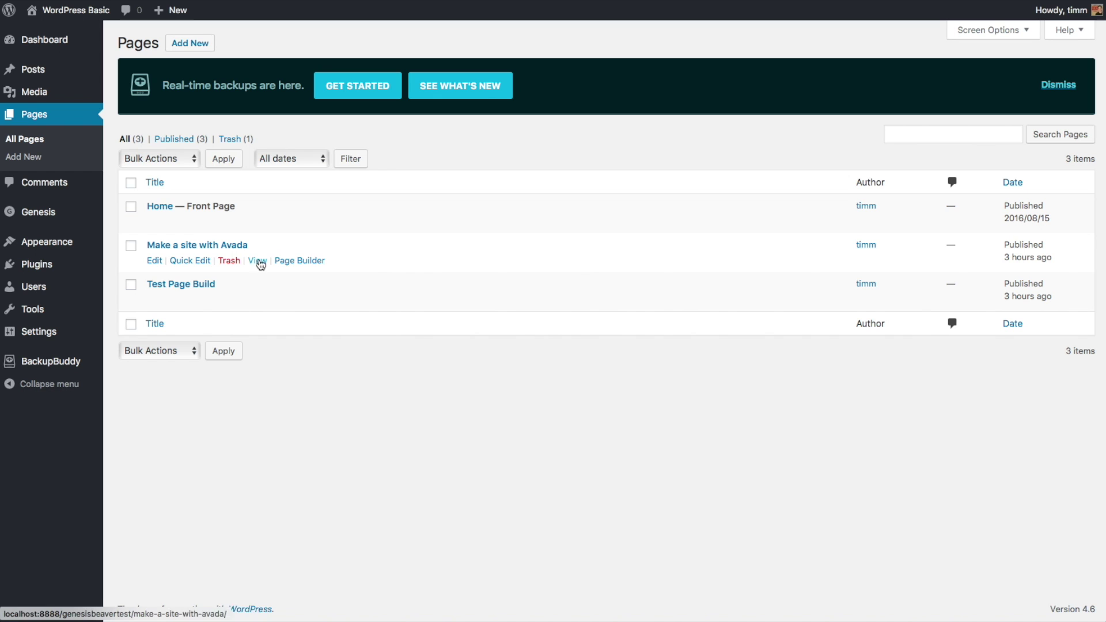
click(155, 262)
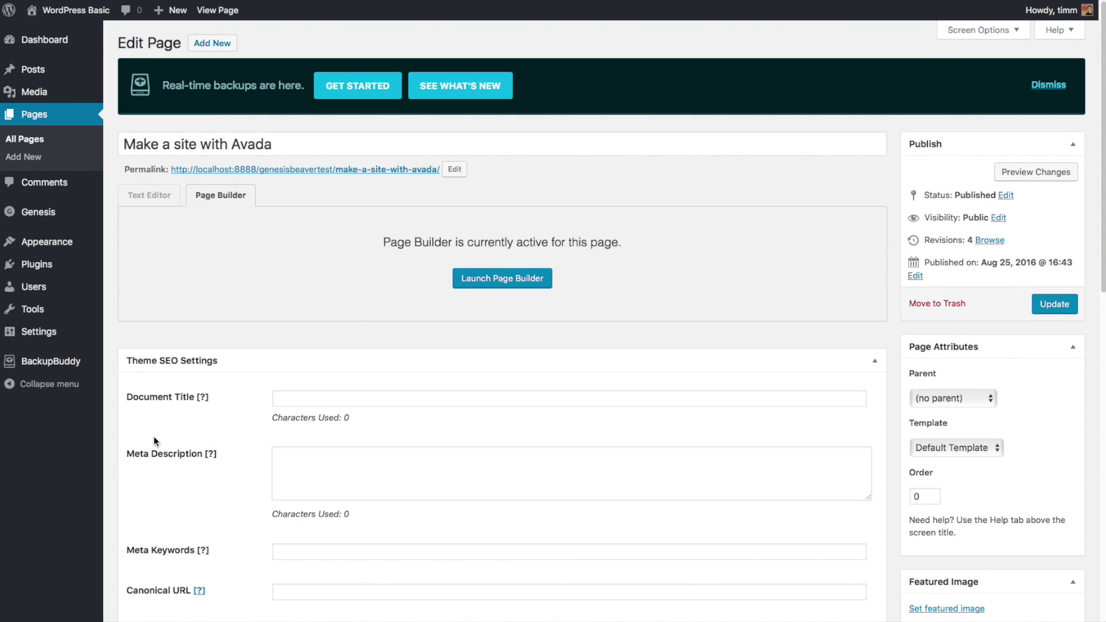
scroll(154, 437, down, 12)
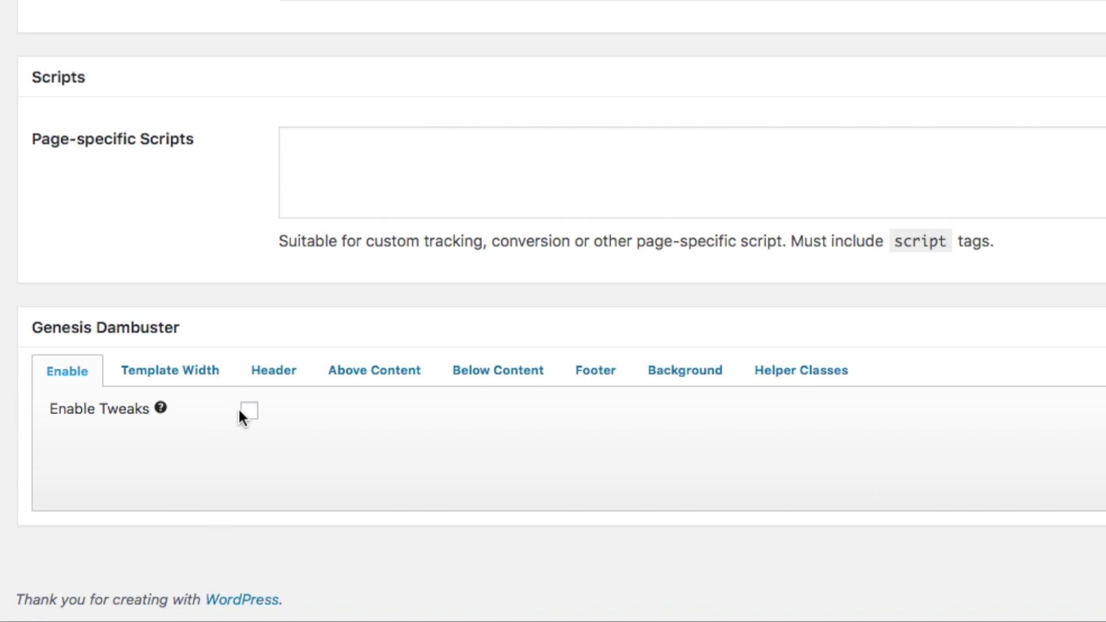
click(157, 375)
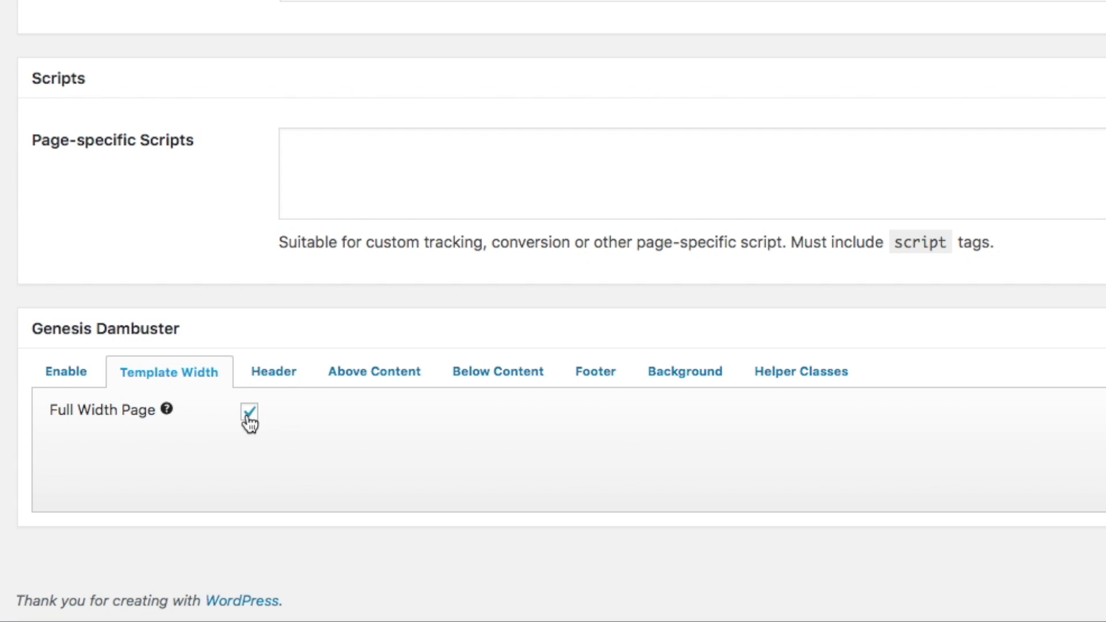
- In the header options, remove only the secondary navigation, keeping the header and primary navigation
click(275, 374)
mouse_move(163, 461)
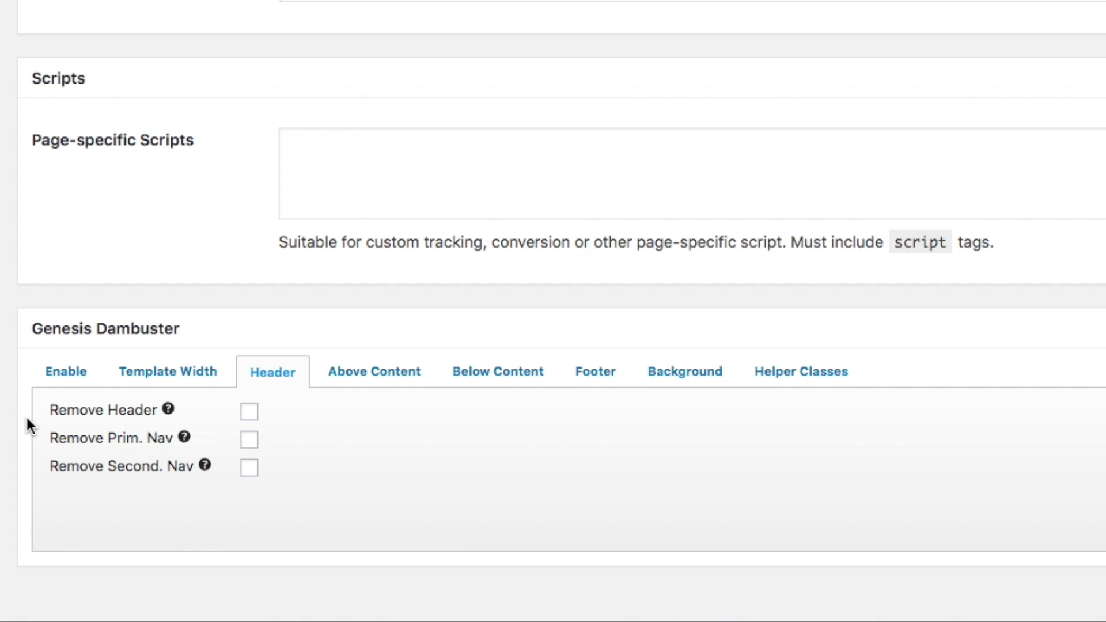
mouse_move(186, 439)
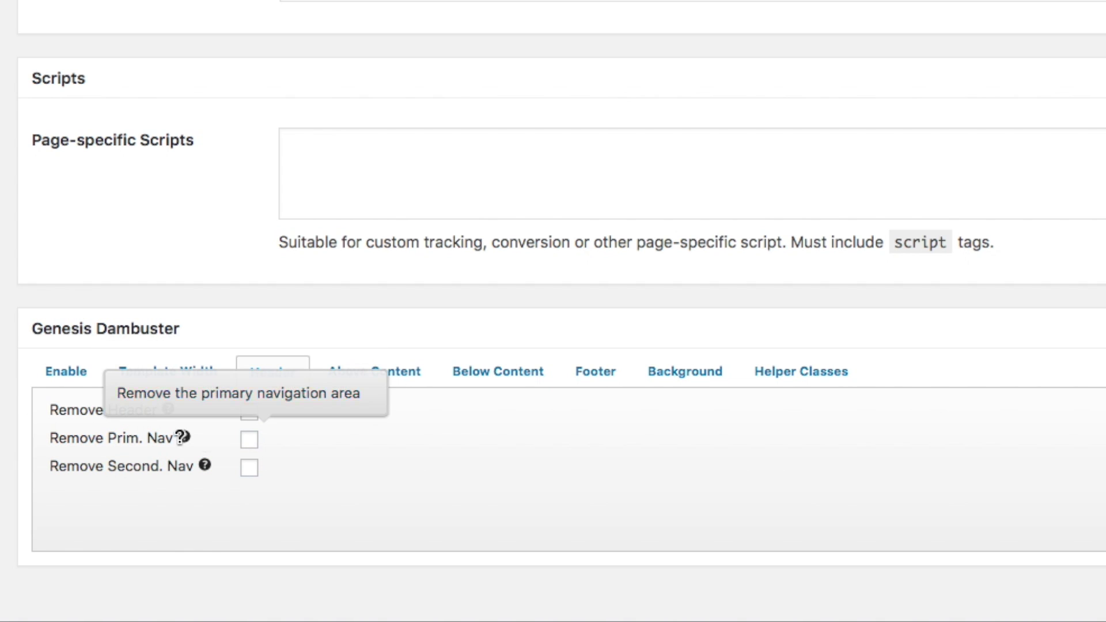
click(249, 412)
click(249, 440)
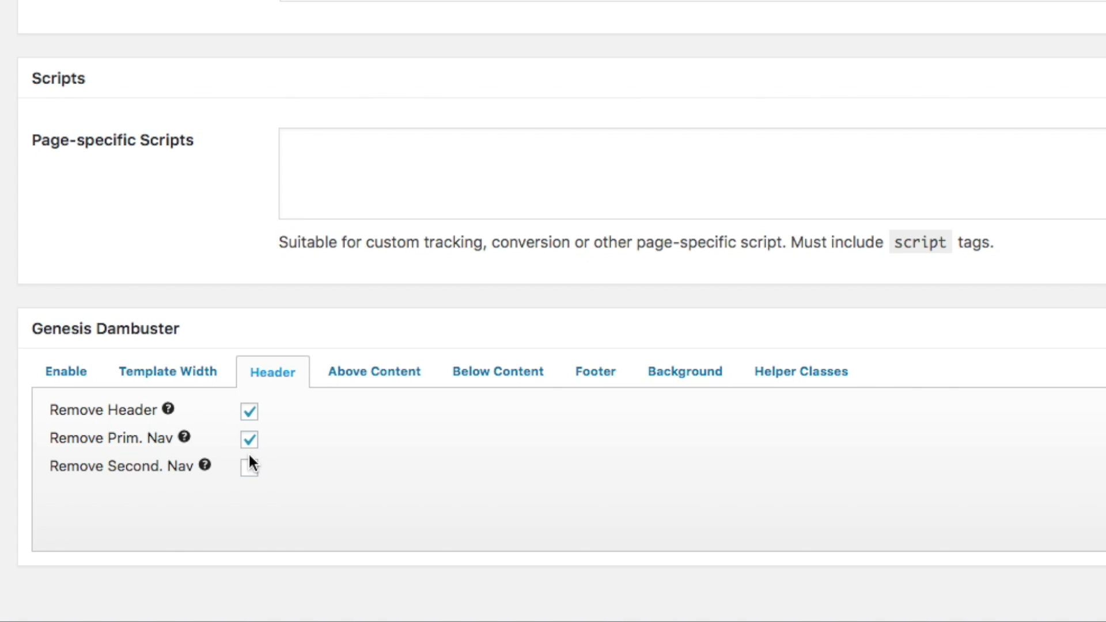
click(250, 468)
click(251, 441)
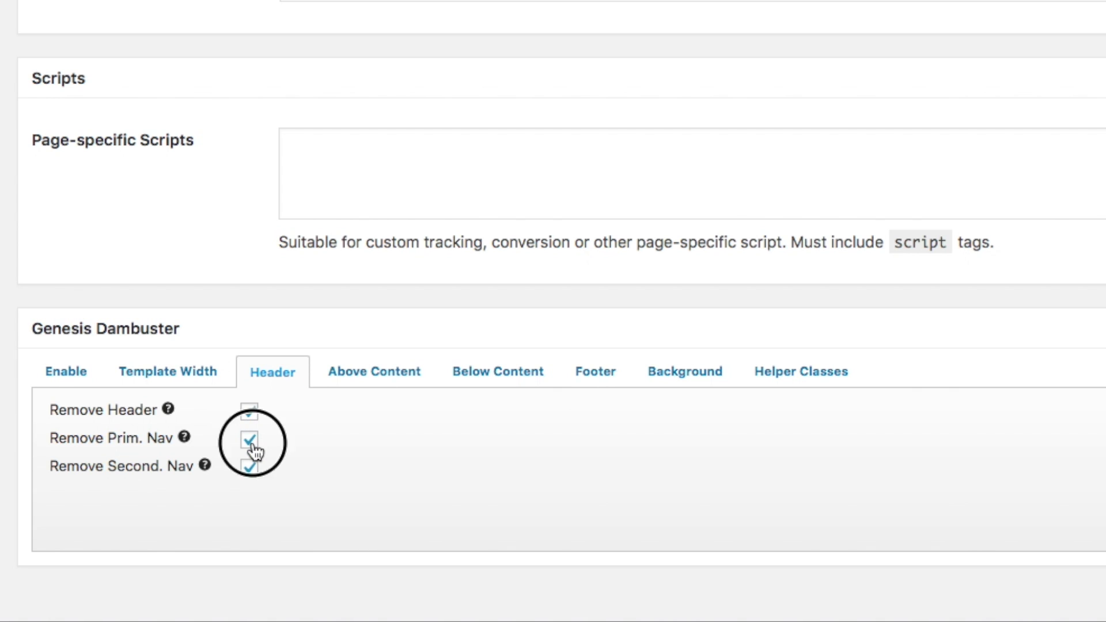
click(249, 413)
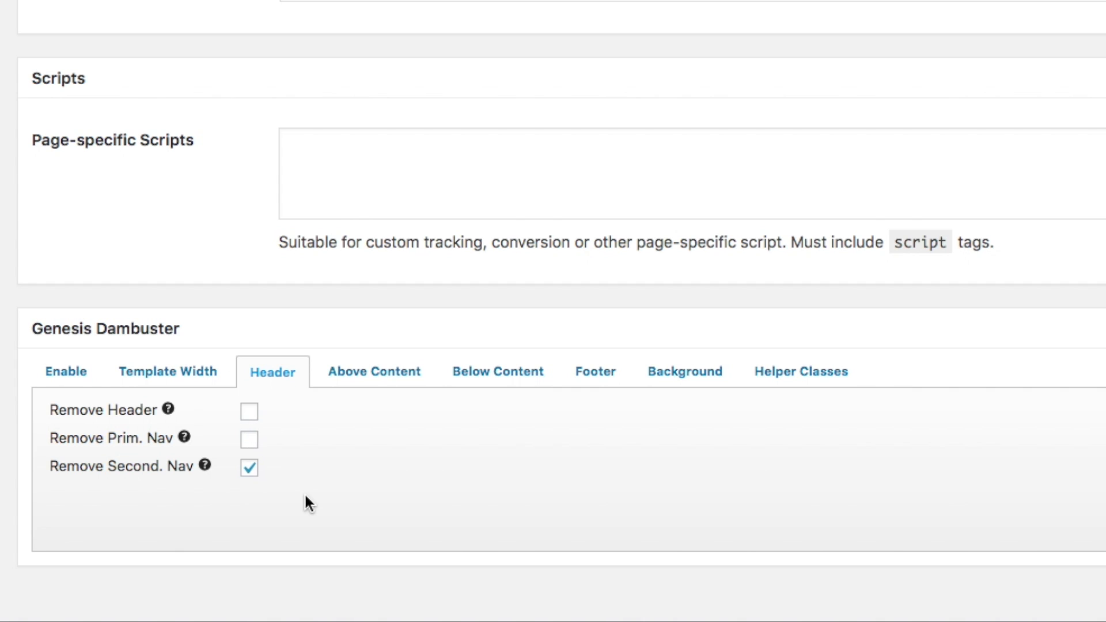
- Review the Above Content, Below Content, footer, background and helper classes options
click(372, 380)
click(499, 375)
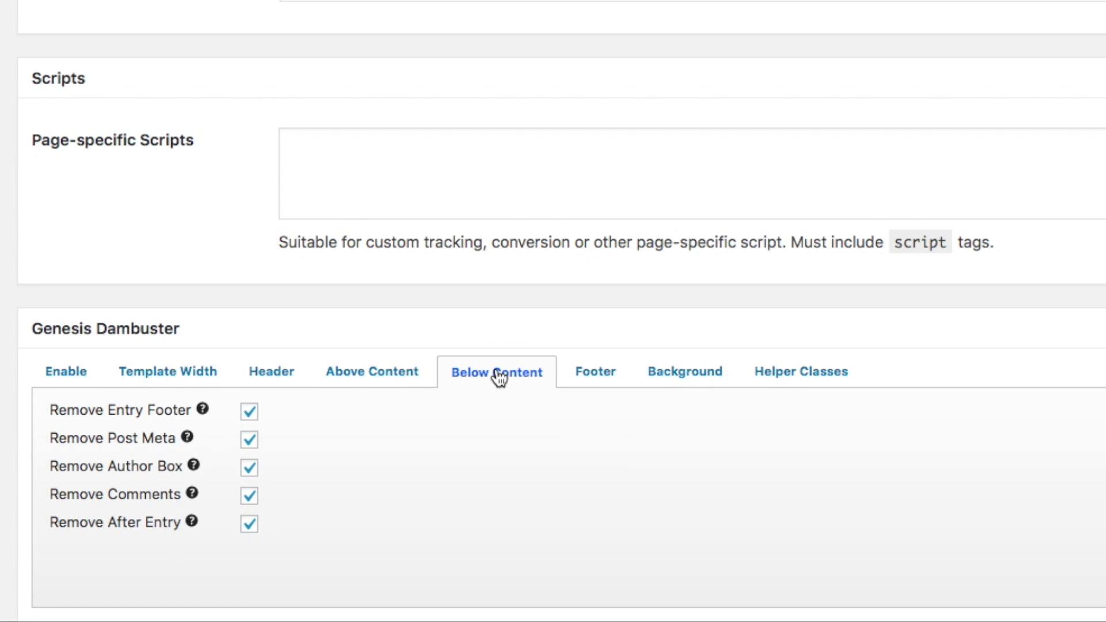
click(384, 373)
mouse_move(184, 476)
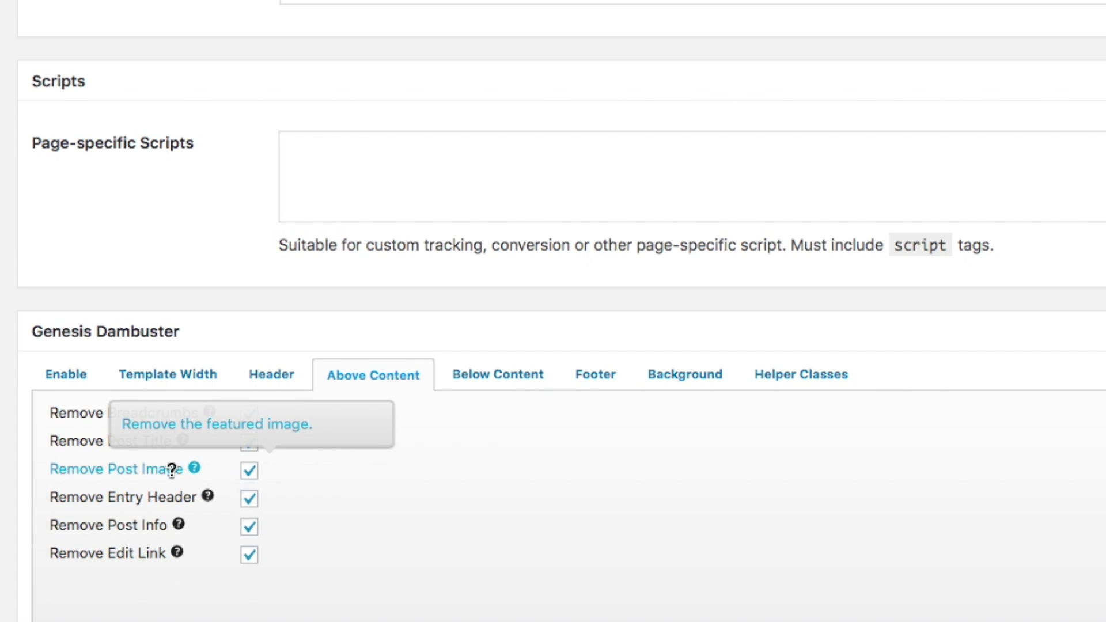
click(498, 374)
click(607, 375)
click(706, 382)
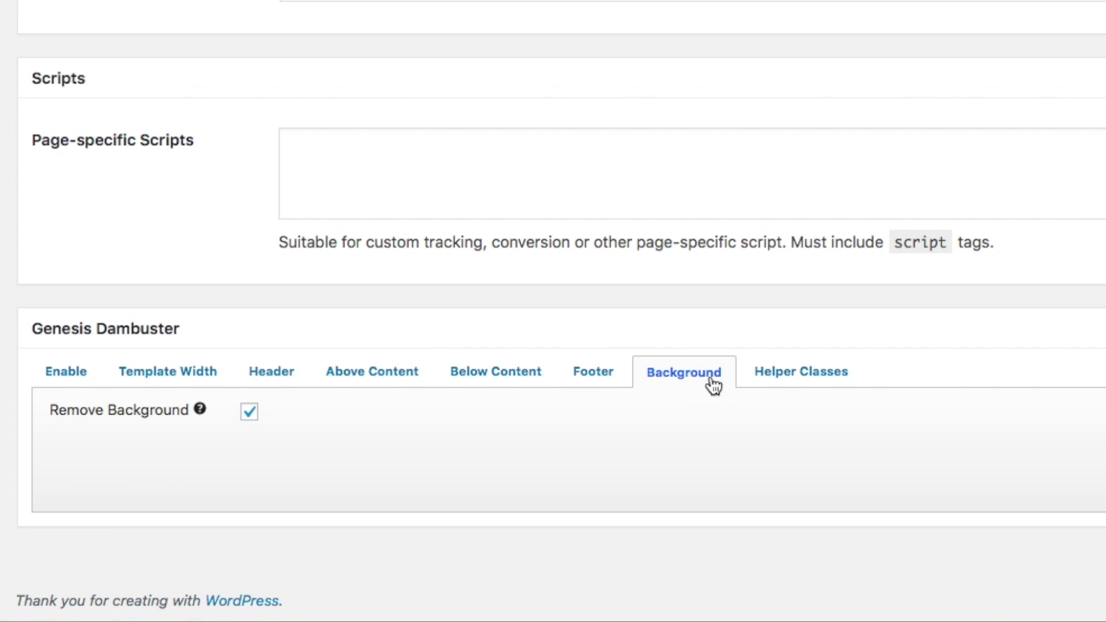
click(834, 386)
scroll(467, 478, down, 4)
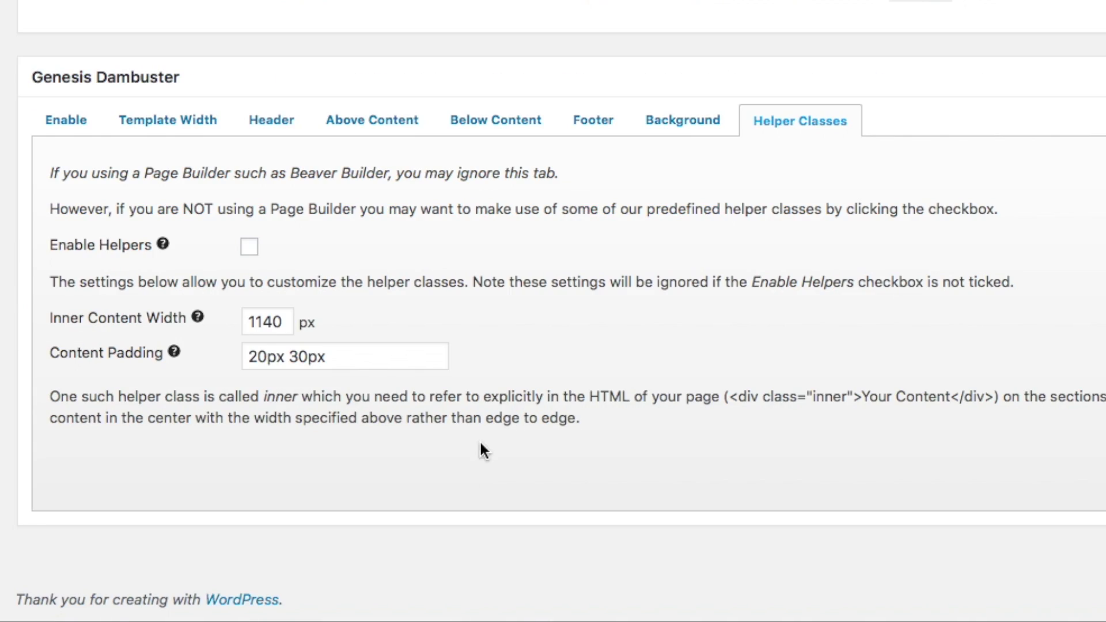
scroll(403, 441, up, 5)
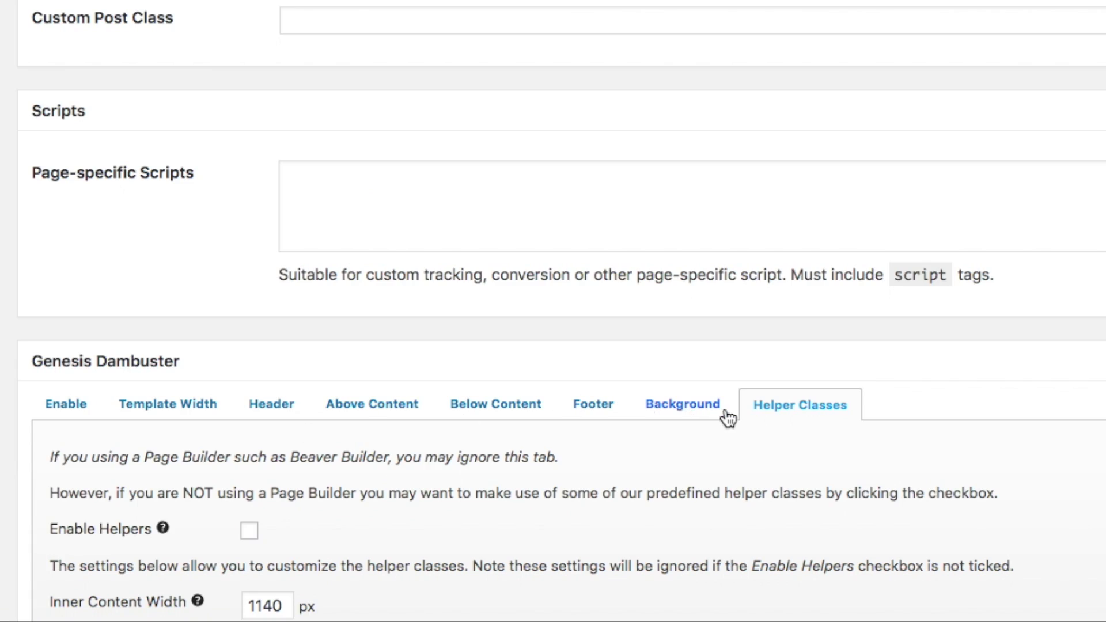
- Enable Genesis Dambuster tweaks for the page, then save it and open it in Page Builder
click(72, 410)
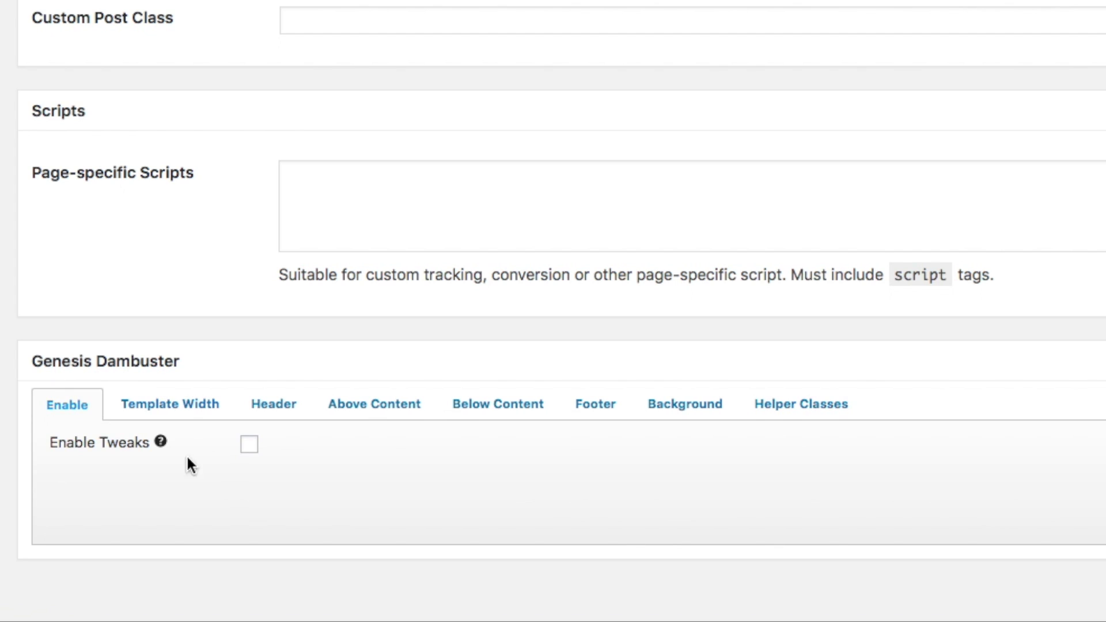
click(249, 446)
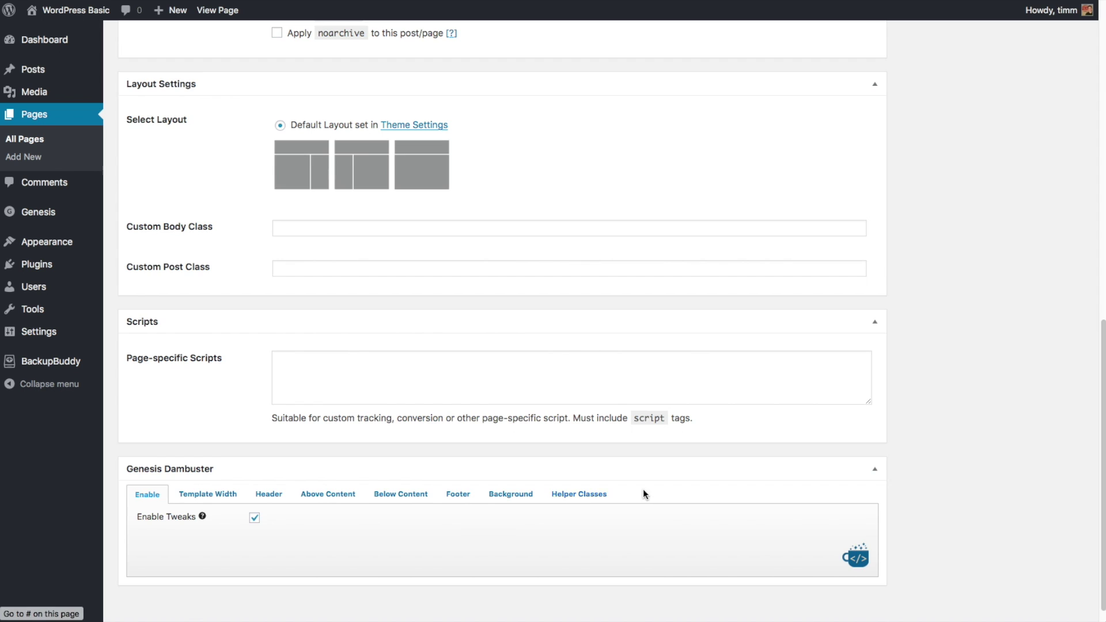
scroll(652, 490, up, 15)
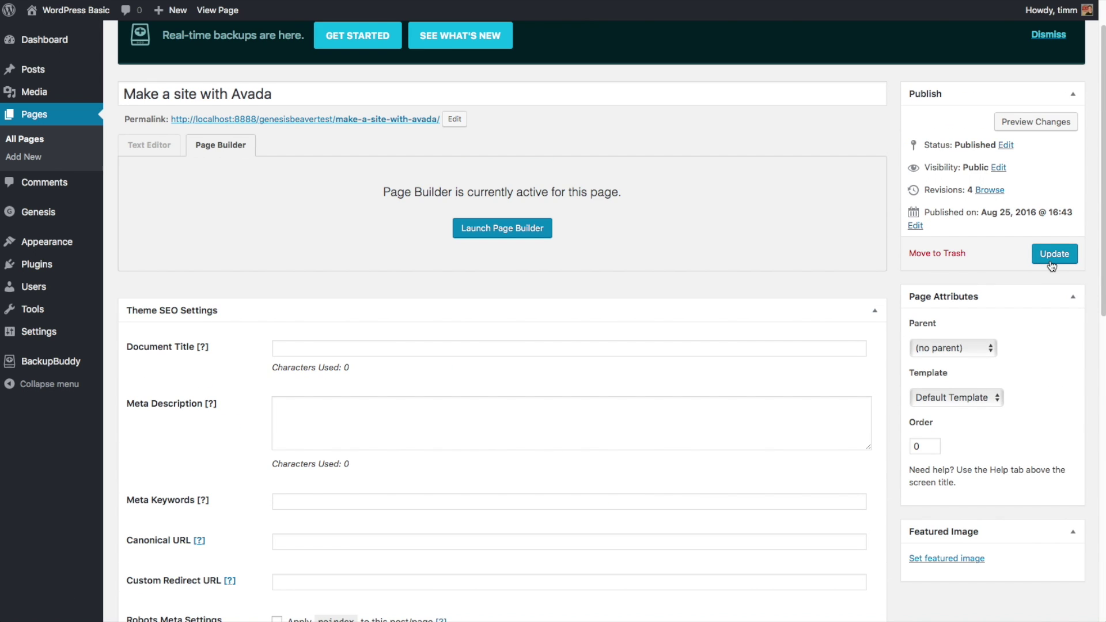
click(1053, 254)
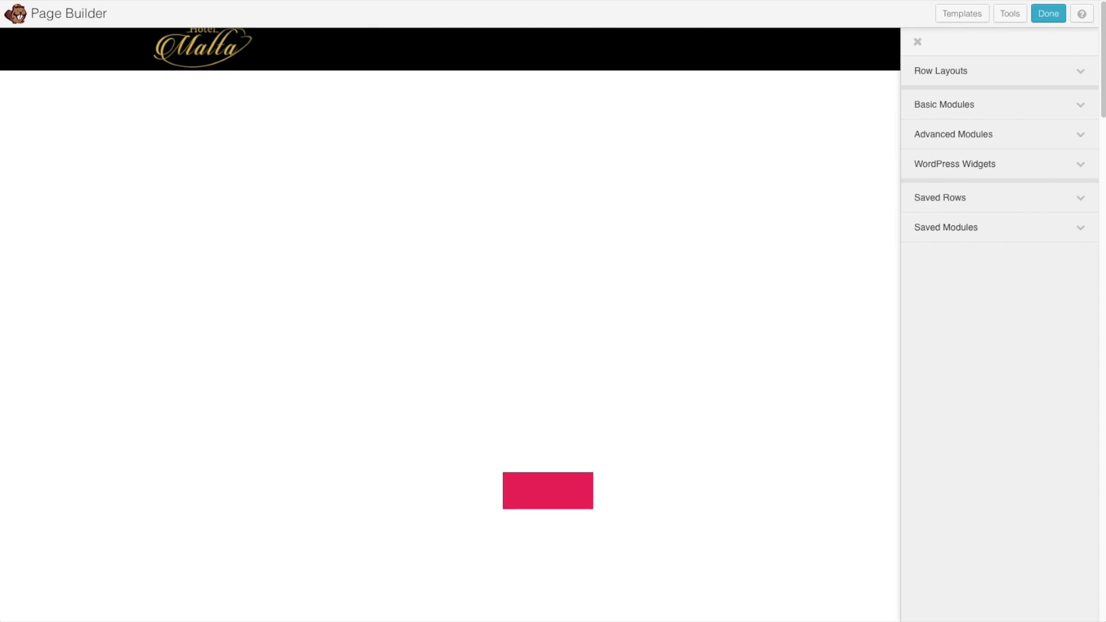
- Scroll through the full-width Zen Life layout headed 'Enjoy simple living with Zen Life'
scroll(634, 326, down, 10)
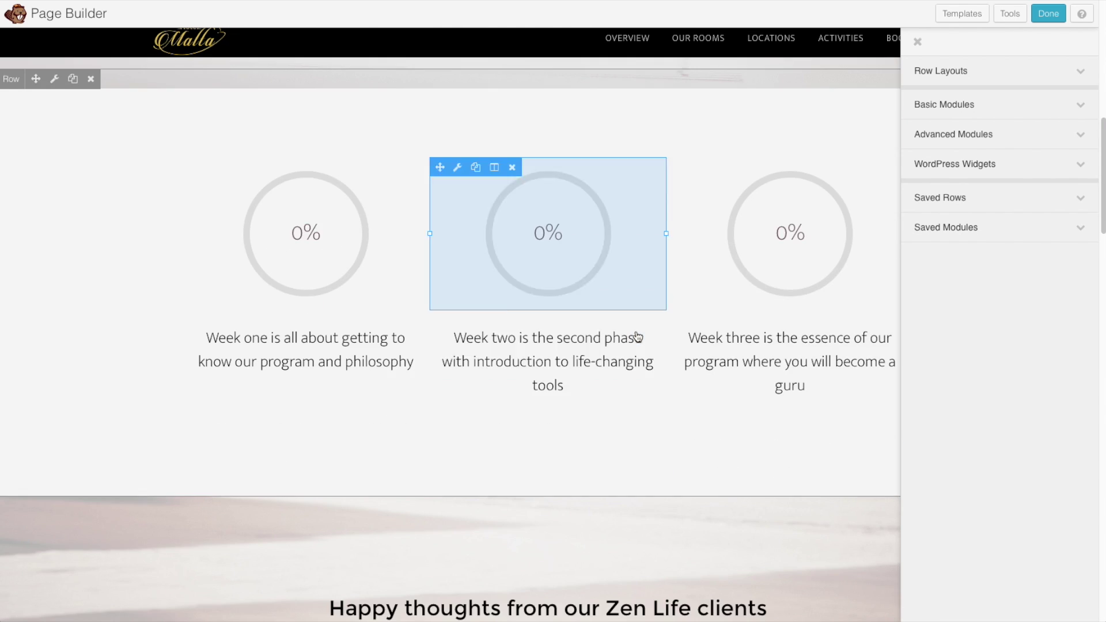
scroll(639, 337, down, 8)
scroll(364, 365, down, 9)
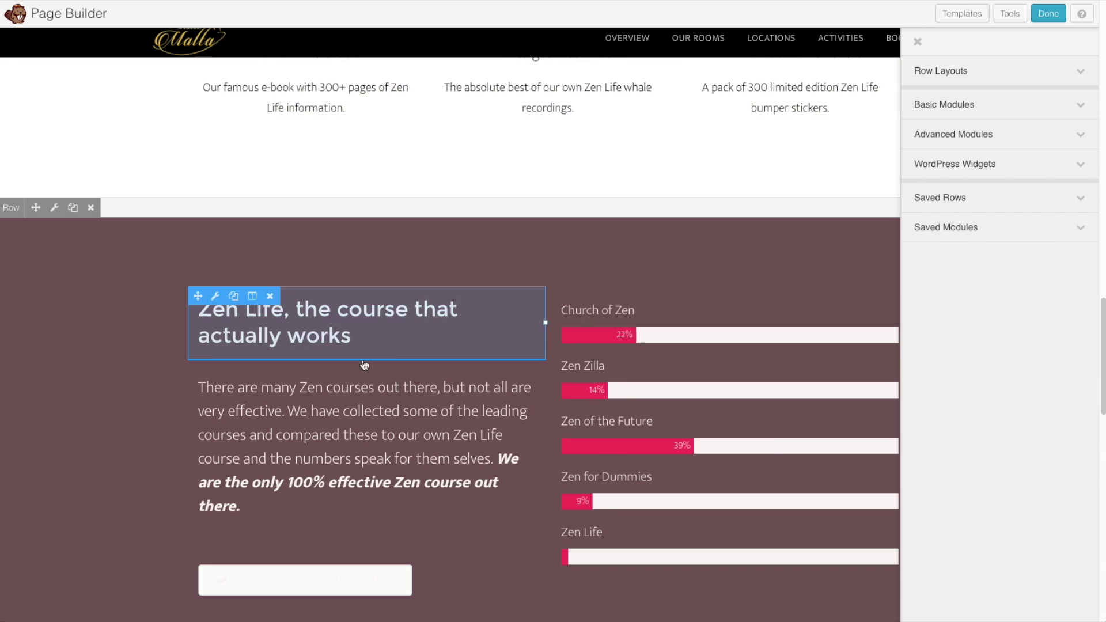
scroll(139, 345, up, 20)
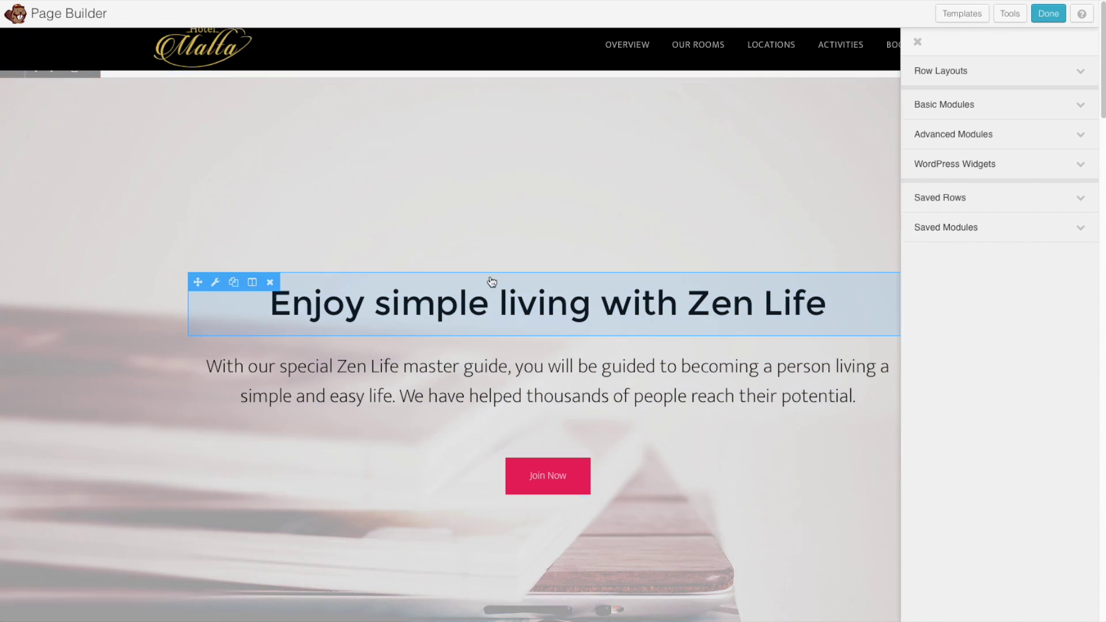